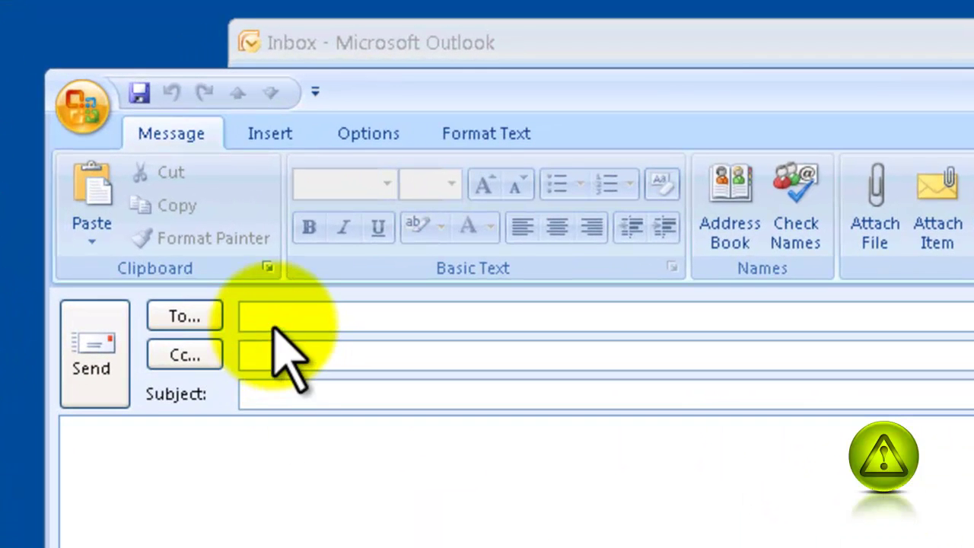
left_click(270, 316)
type("a")
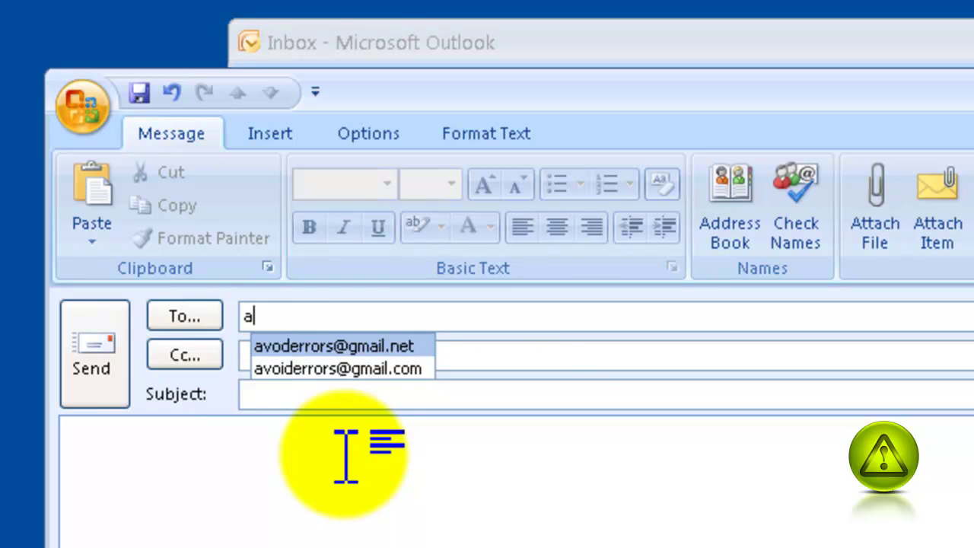
key("Down")
key("Up")
key("Down")
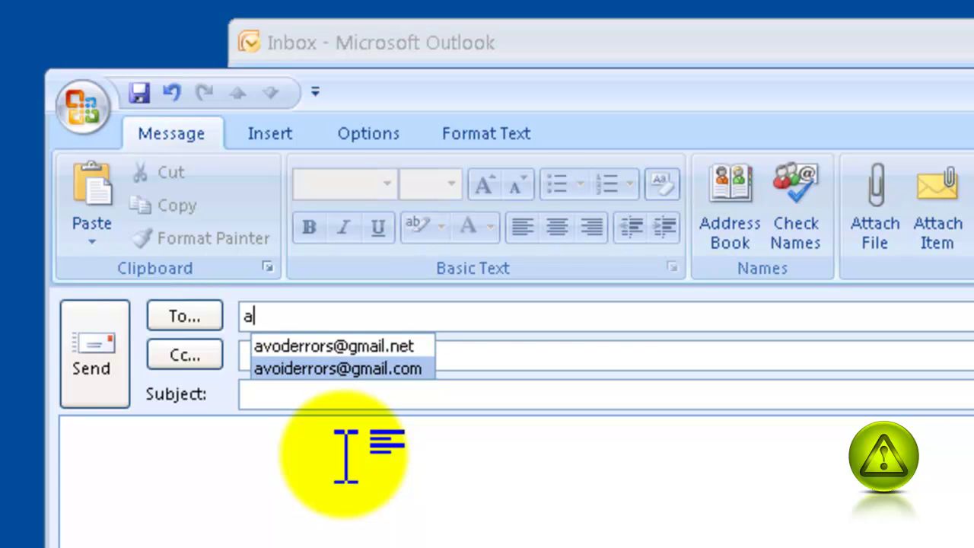
key("Up")
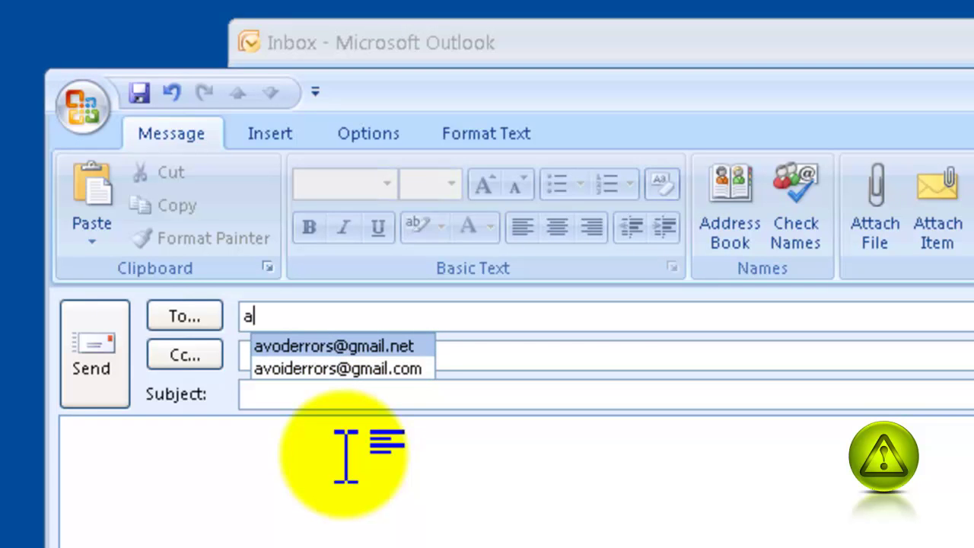
key("Down")
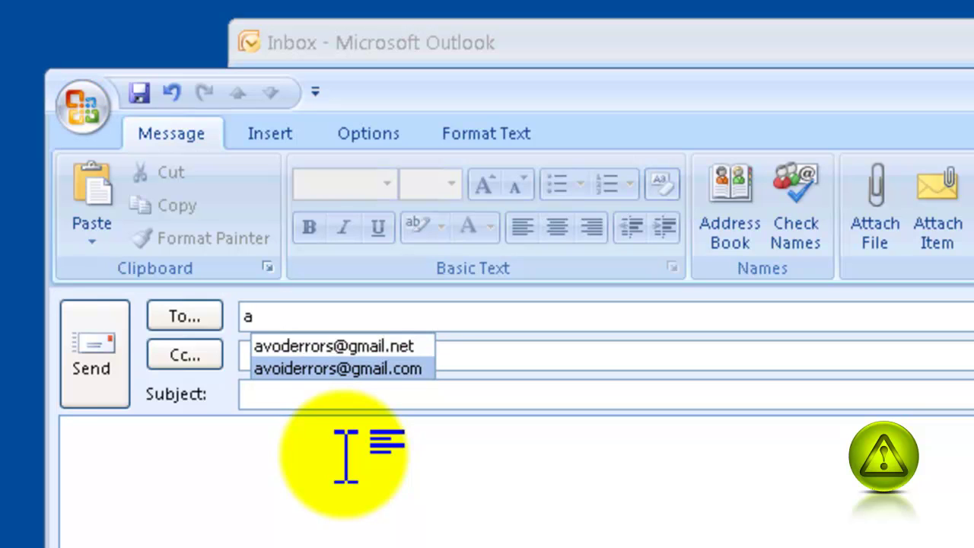
key("Delete")
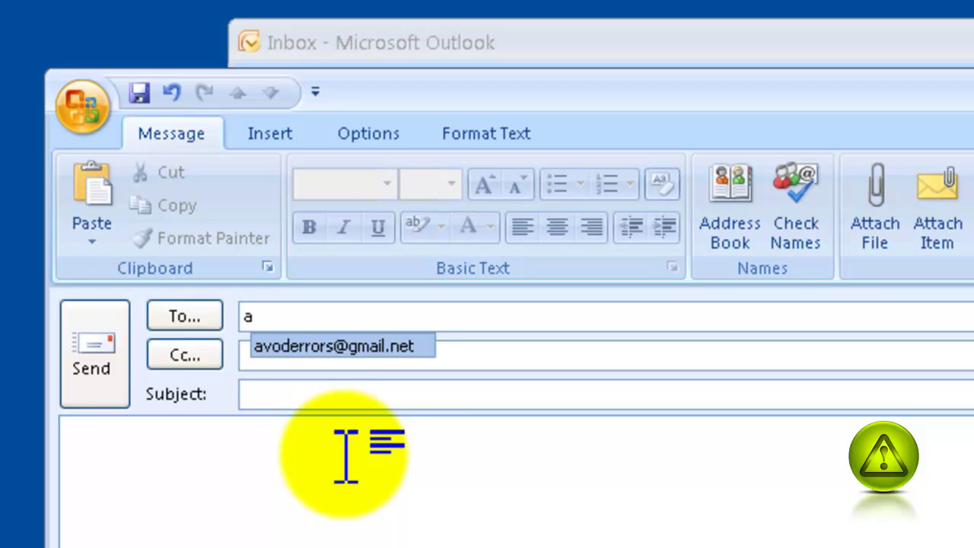
left_click(343, 346)
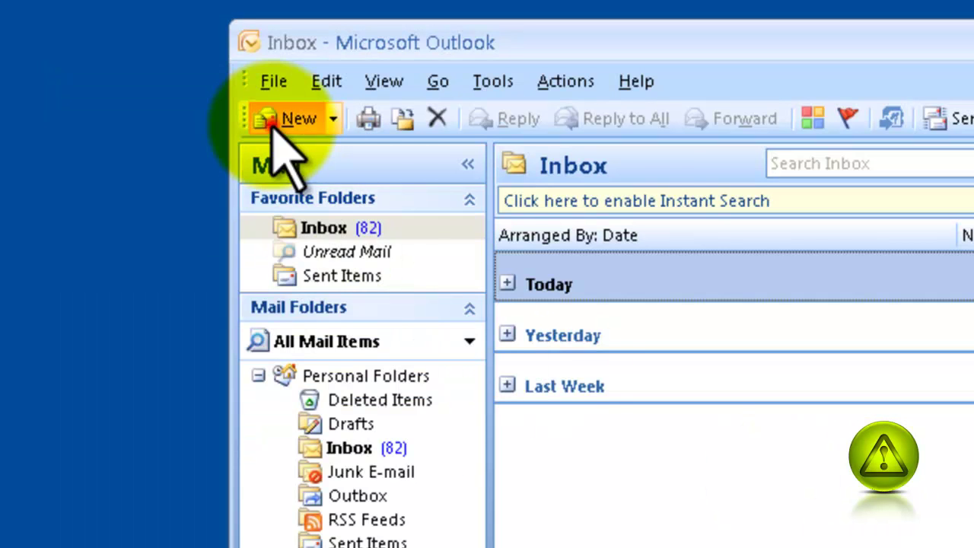
left_click(286, 120)
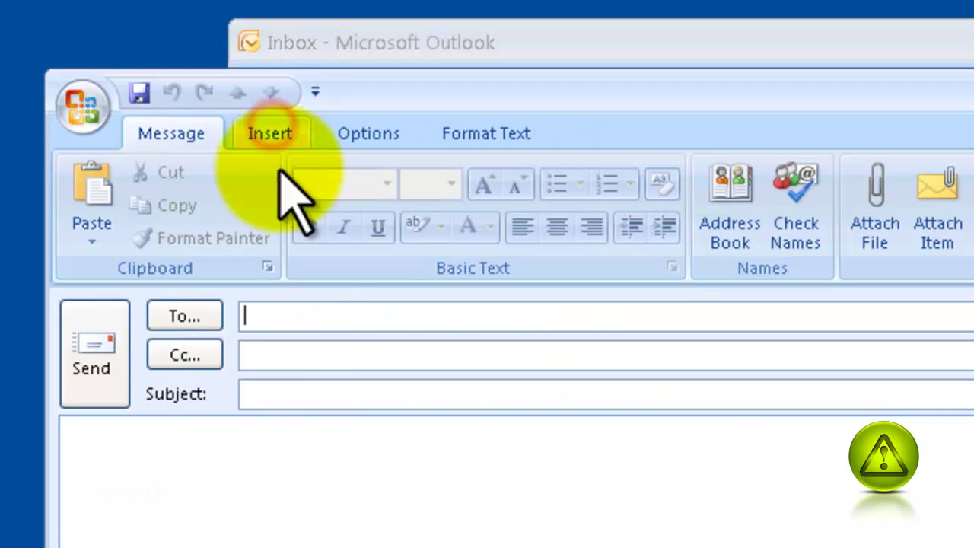
left_click(312, 315)
type("a")
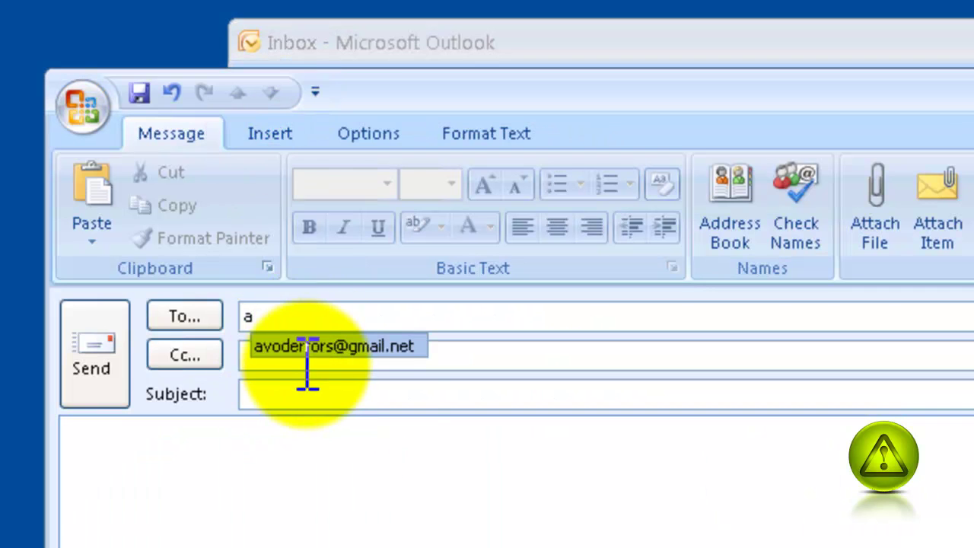